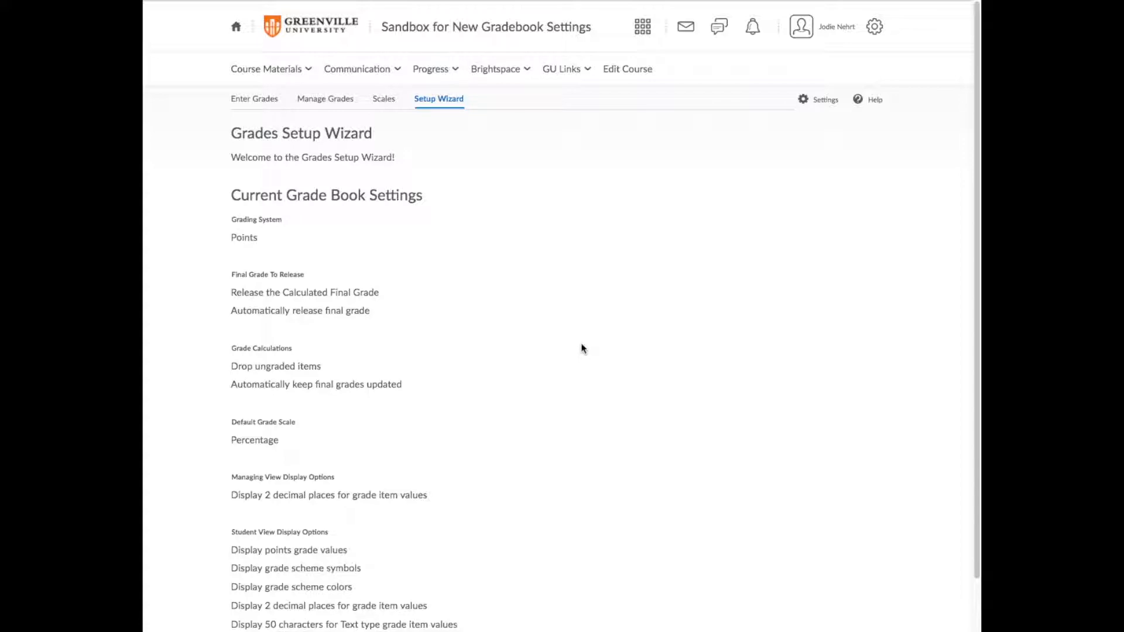
Step: Start the Grades Setup Wizard and accept Points as the grading system
{"action": "scroll", "coordinate": [412, 490], "scroll_direction": "down", "scroll_amount": 1}
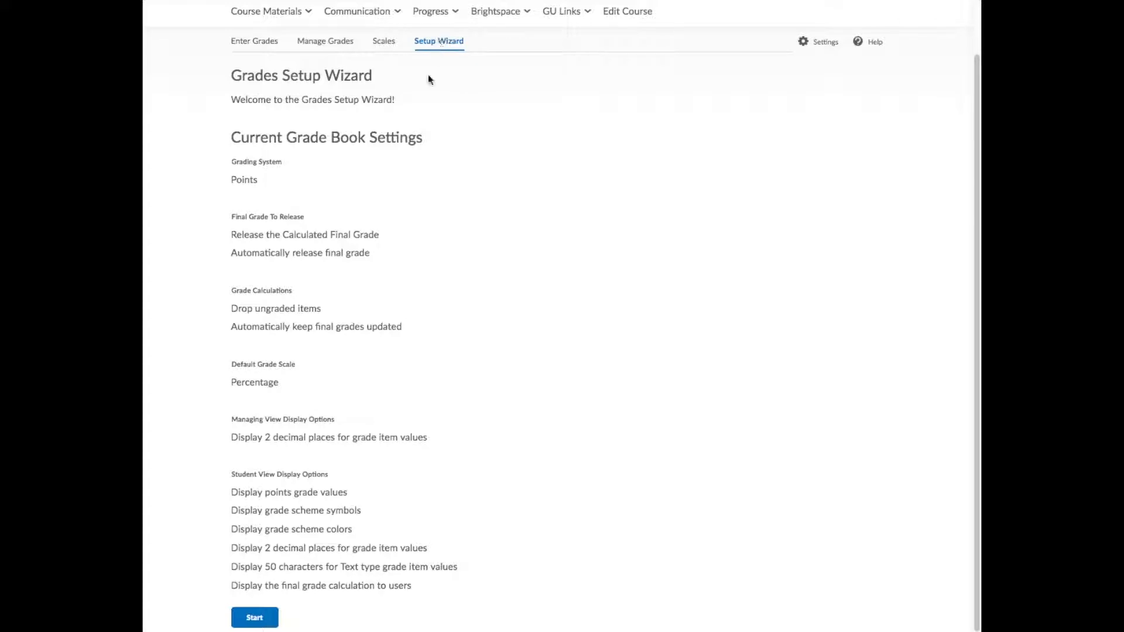
{"action": "left_click", "coordinate": [256, 618]}
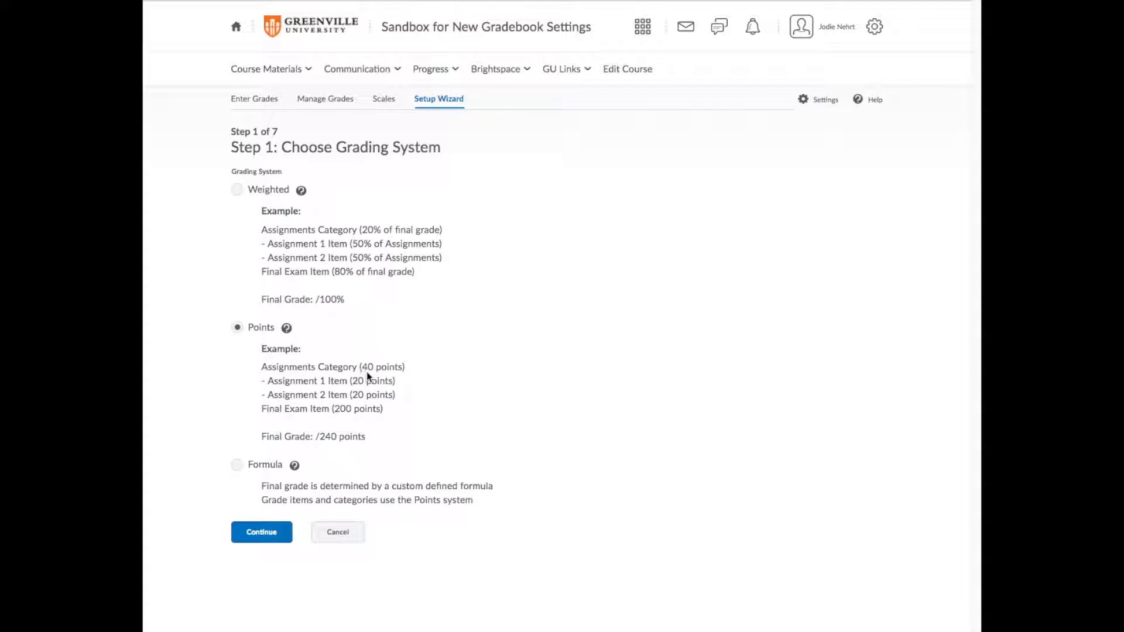
{"action": "left_click", "coordinate": [261, 535]}
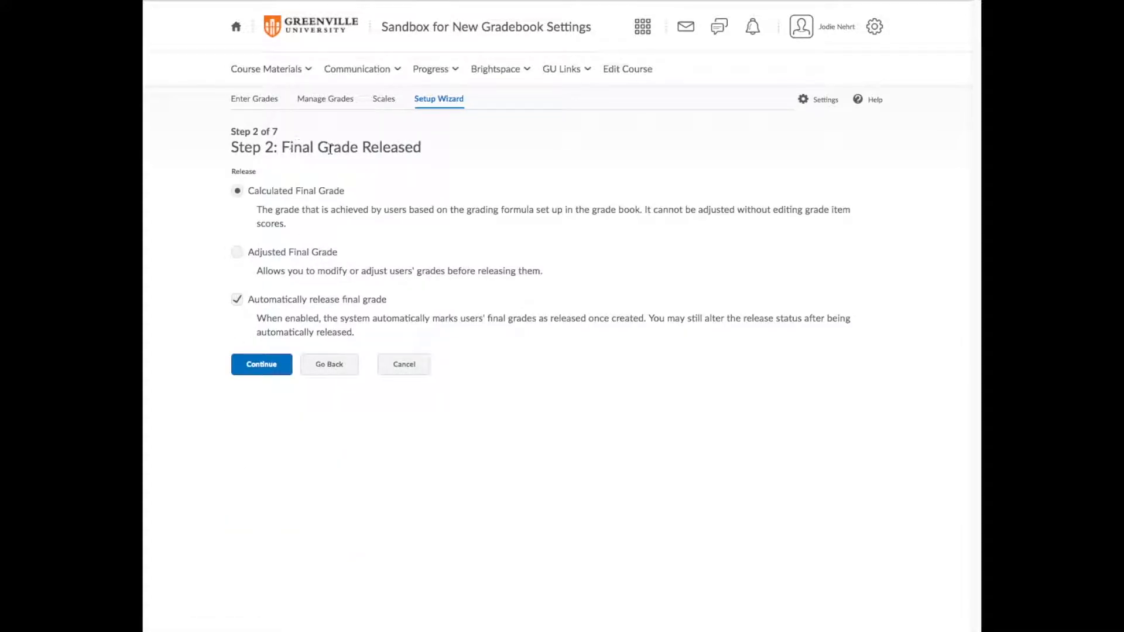
Step: Choose Calculated Final Grade for release, keep automatic release of final grades enabled, and continue
{"action": "left_click", "coordinate": [272, 192]}
{"action": "left_click", "coordinate": [237, 299]}
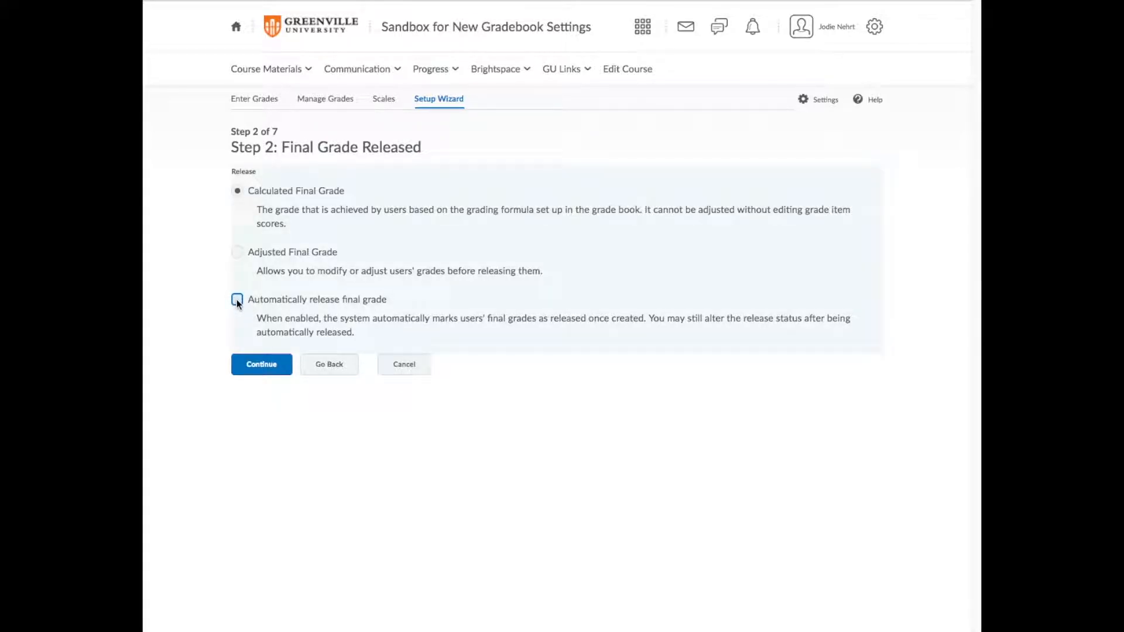
{"action": "left_click", "coordinate": [237, 300]}
{"action": "left_click", "coordinate": [266, 367]}
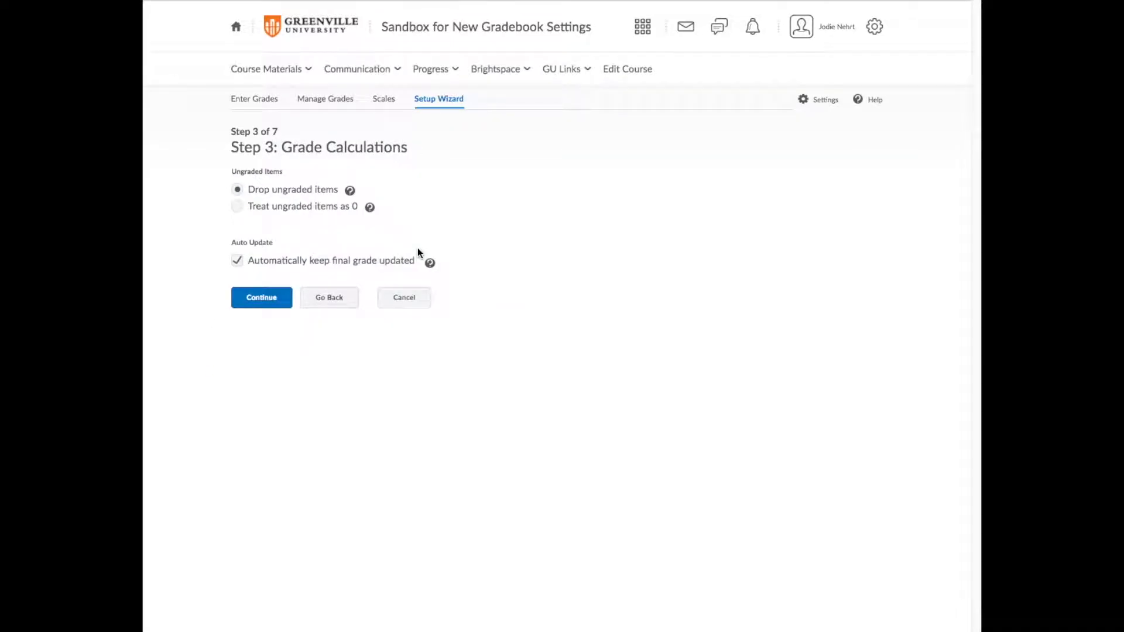
Step: Choose to drop ungraded items with automatic final grade updates, and accept Percentage as the default grade scale
{"action": "left_click", "coordinate": [293, 191]}
{"action": "left_click", "coordinate": [268, 301]}
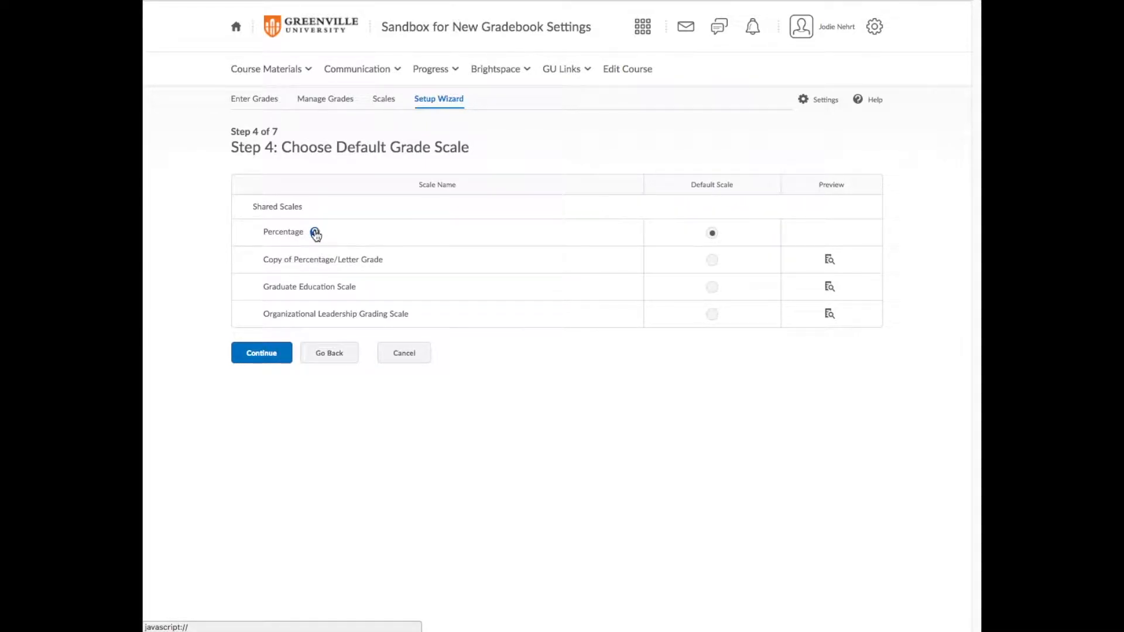
{"action": "left_click", "coordinate": [270, 359]}
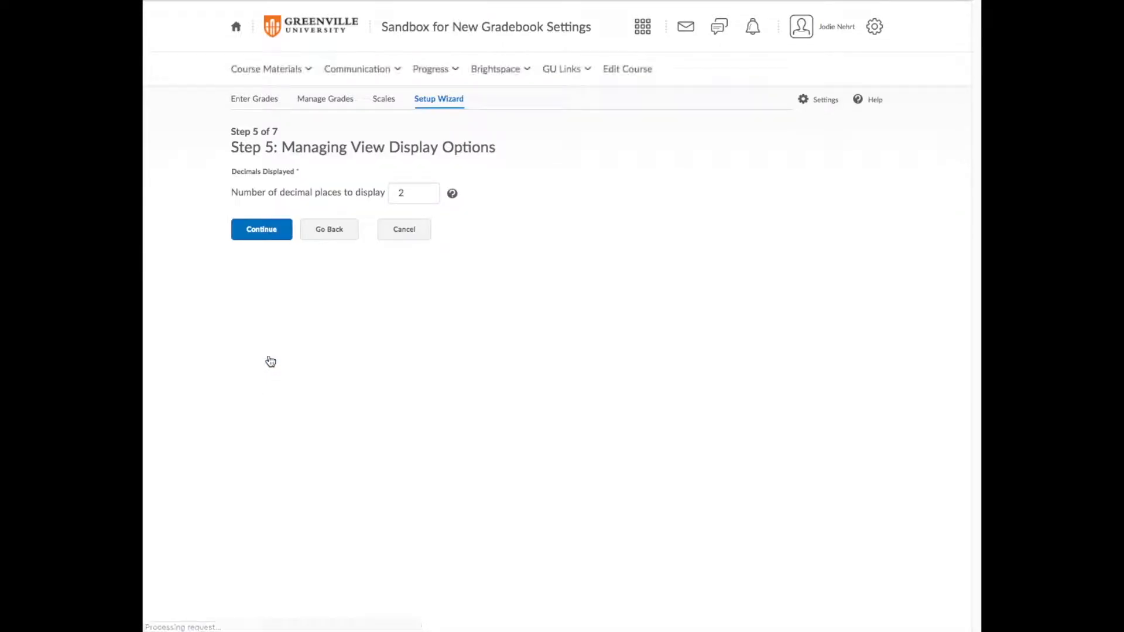
Step: Accept 2 decimal places for the managing view display and continue
{"action": "left_click", "coordinate": [417, 192]}
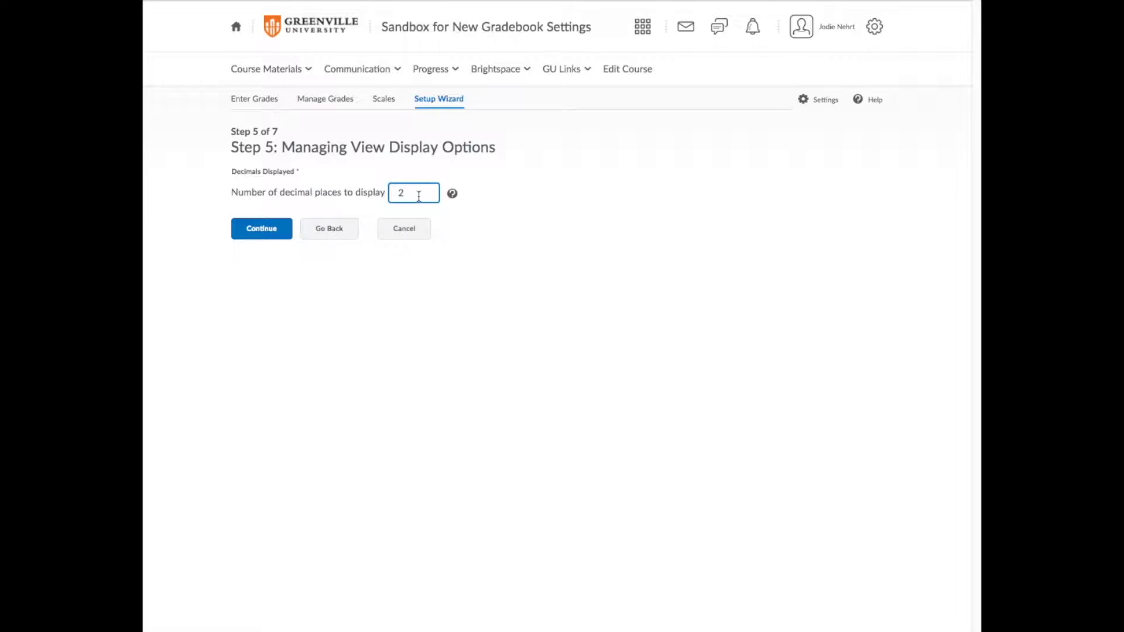
{"action": "left_click", "coordinate": [346, 314]}
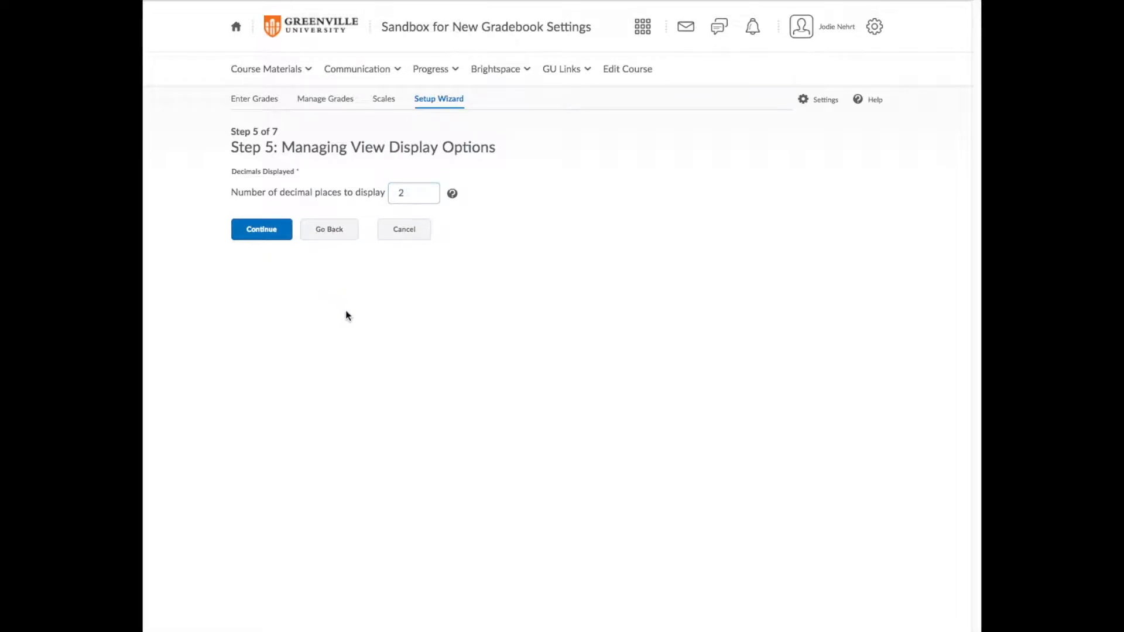
{"action": "left_click", "coordinate": [263, 231]}
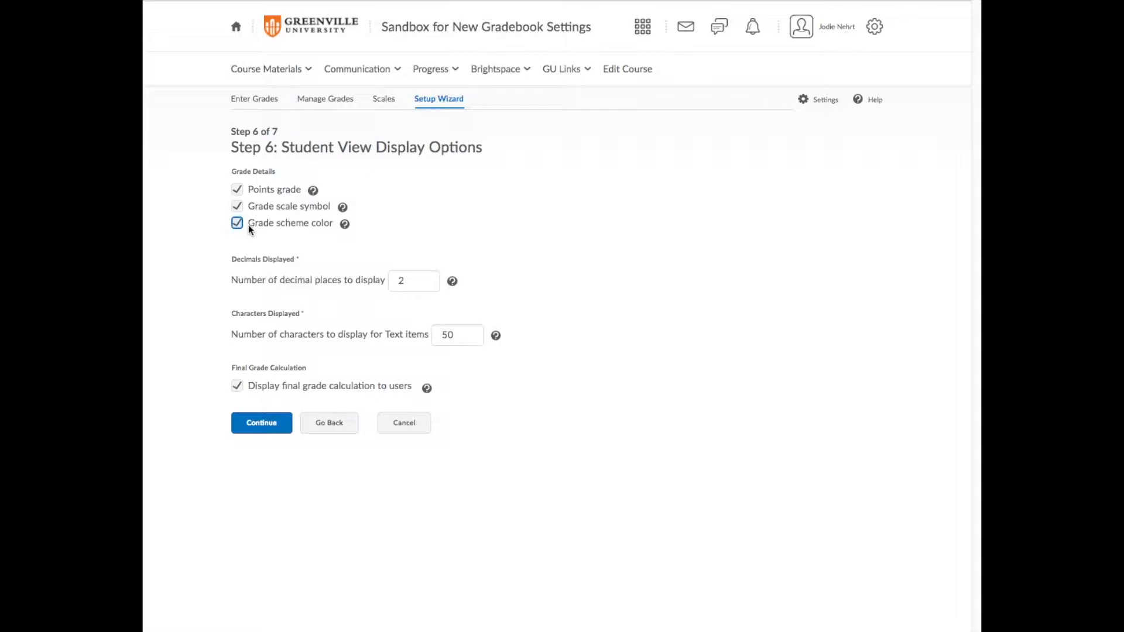
Step: Accept the student view options with 2 decimal places and 50 characters for text items, and finish the setup wizard
{"action": "left_click", "coordinate": [413, 280]}
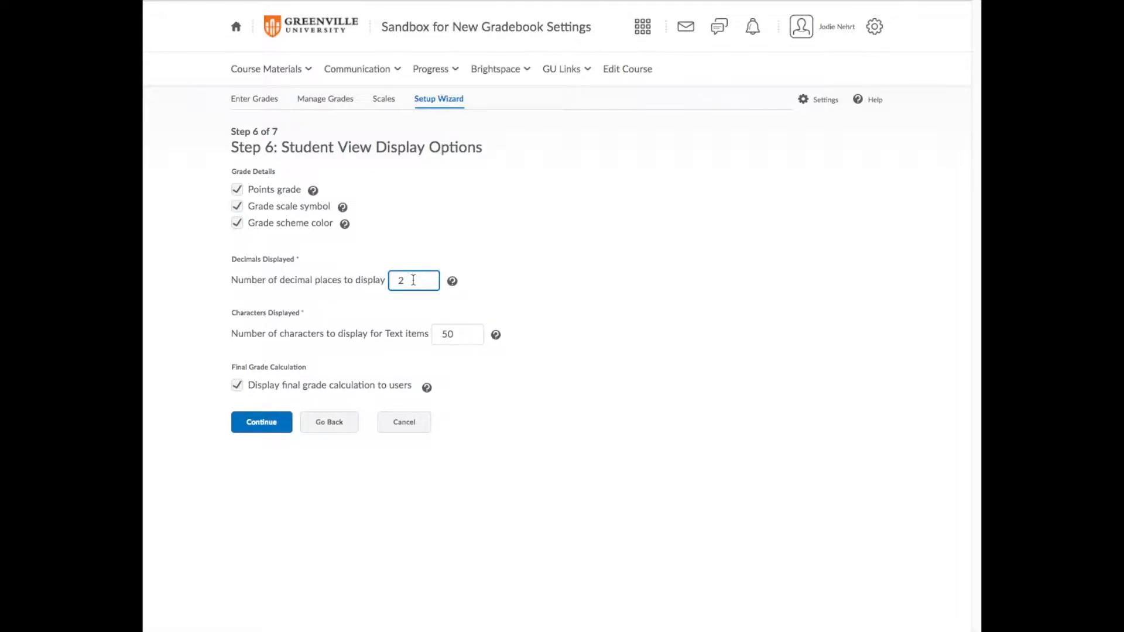
{"action": "left_click", "coordinate": [460, 335]}
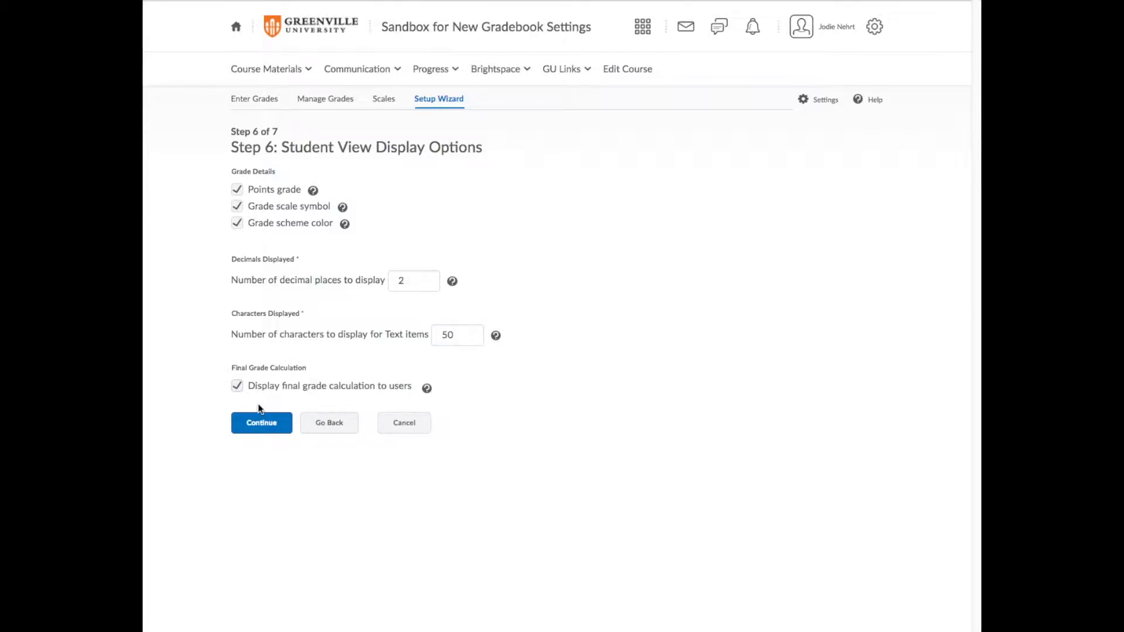
{"action": "left_click", "coordinate": [280, 424]}
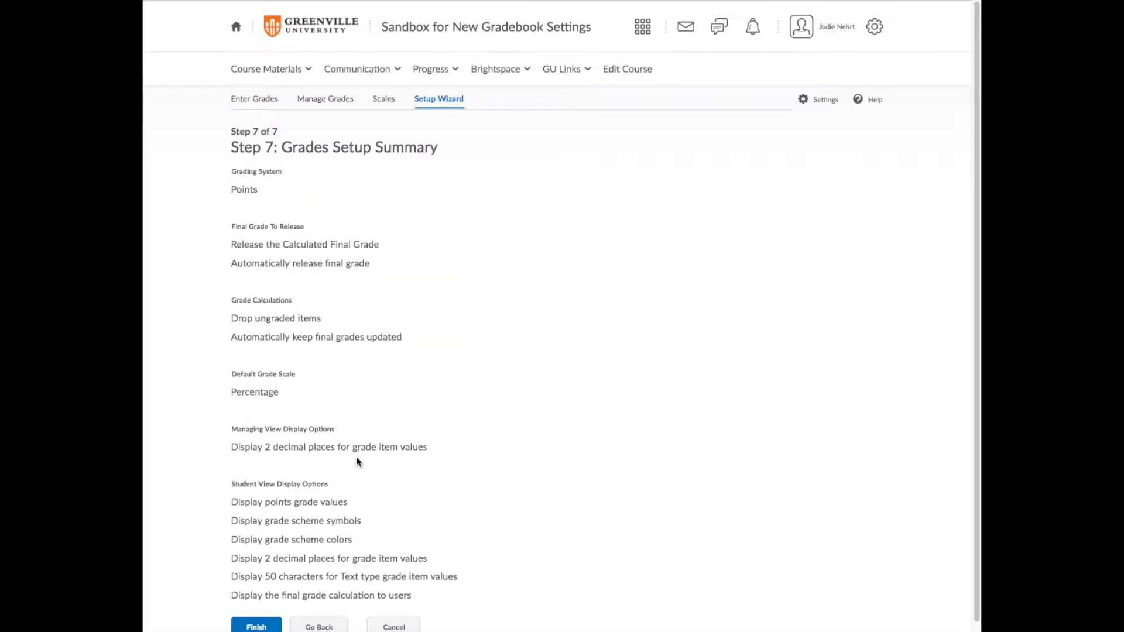
{"action": "scroll", "coordinate": [356, 458], "scroll_direction": "down", "scroll_amount": 1}
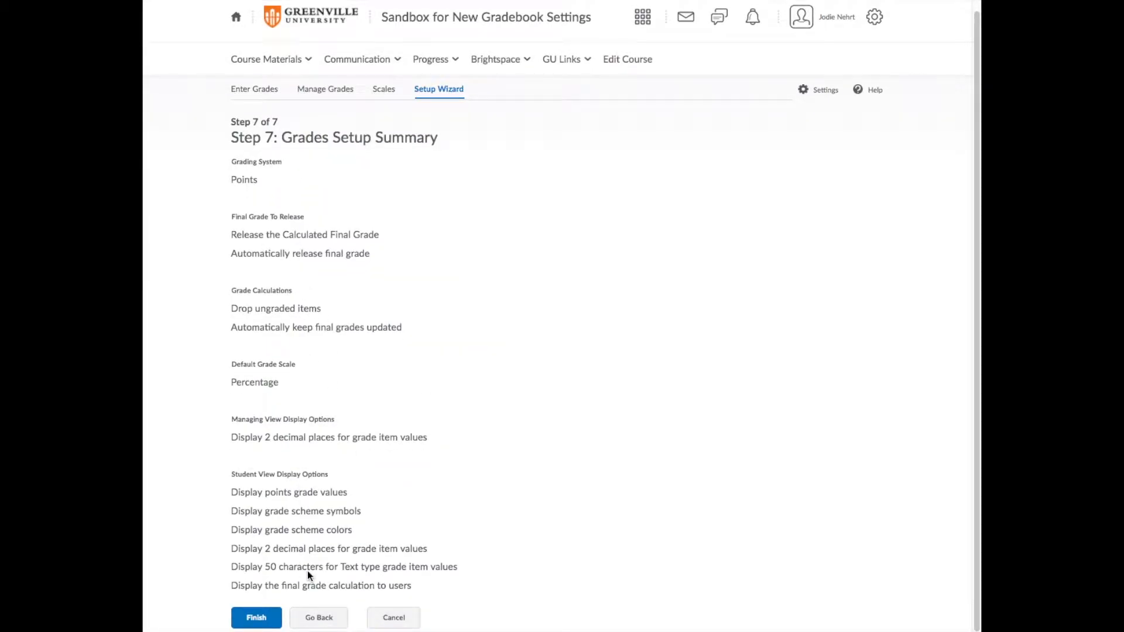
{"action": "left_click", "coordinate": [267, 620]}
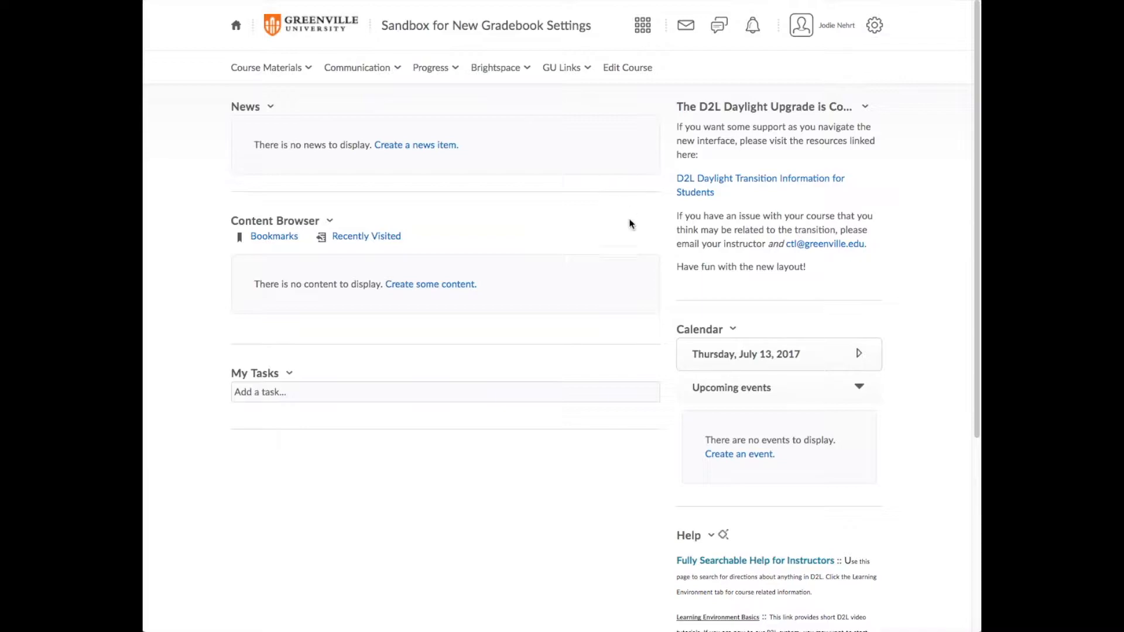
Step: Go to the course's grade entry view and open Grade All for the Final Calculated Grade column
{"action": "left_click", "coordinate": [456, 73]}
{"action": "left_click", "coordinate": [430, 129]}
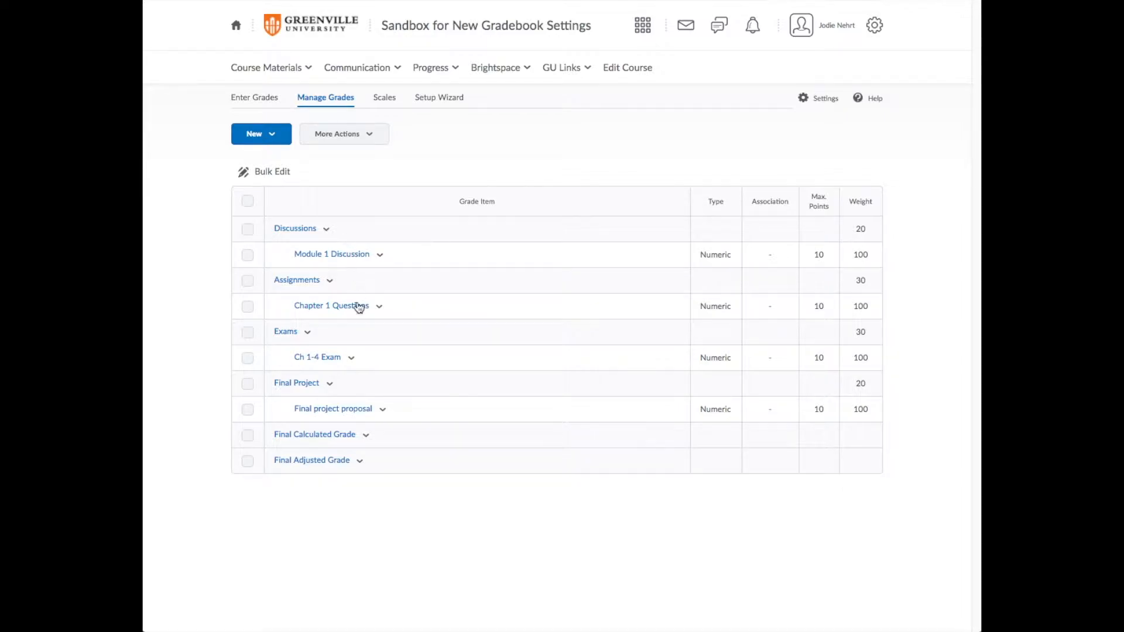
{"action": "left_click", "coordinate": [258, 99]}
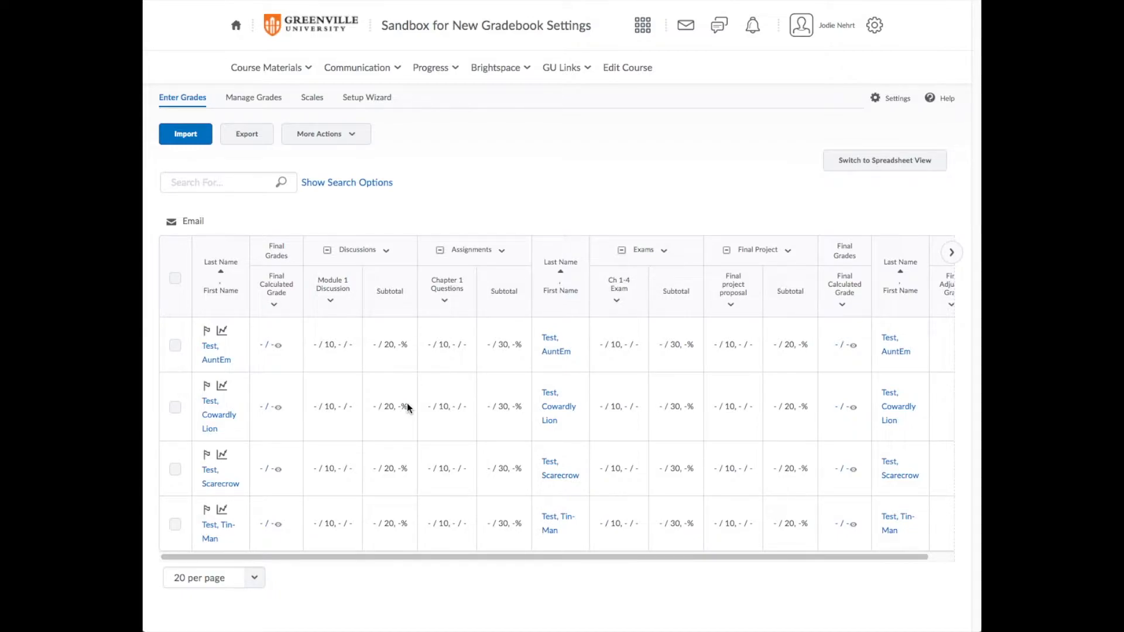
{"action": "left_click", "coordinate": [273, 304]}
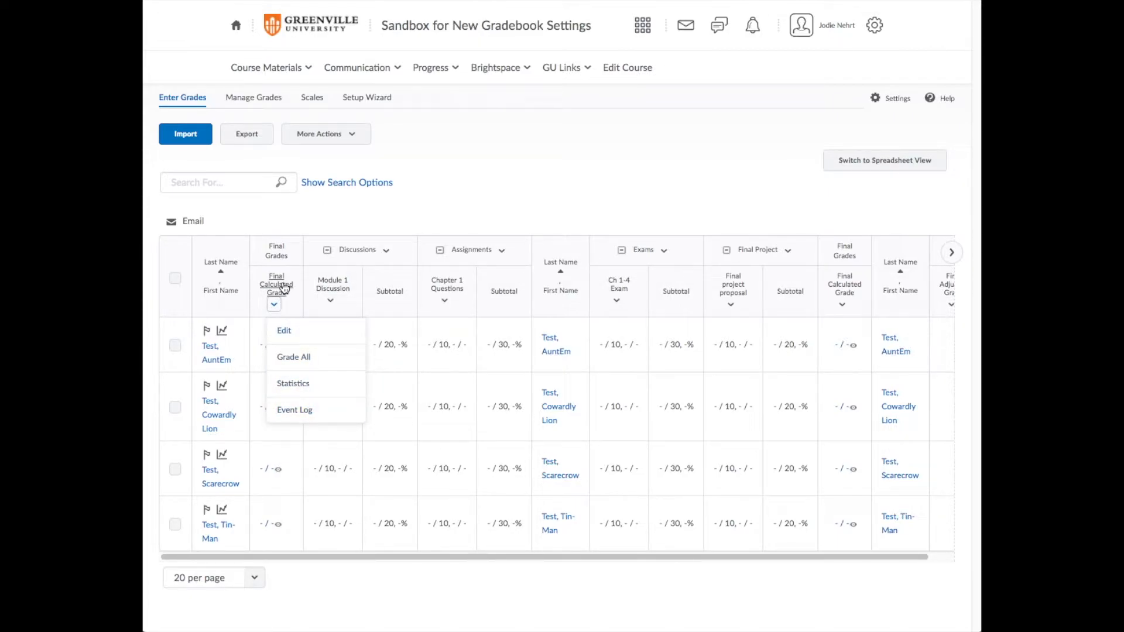
{"action": "left_click", "coordinate": [297, 357]}
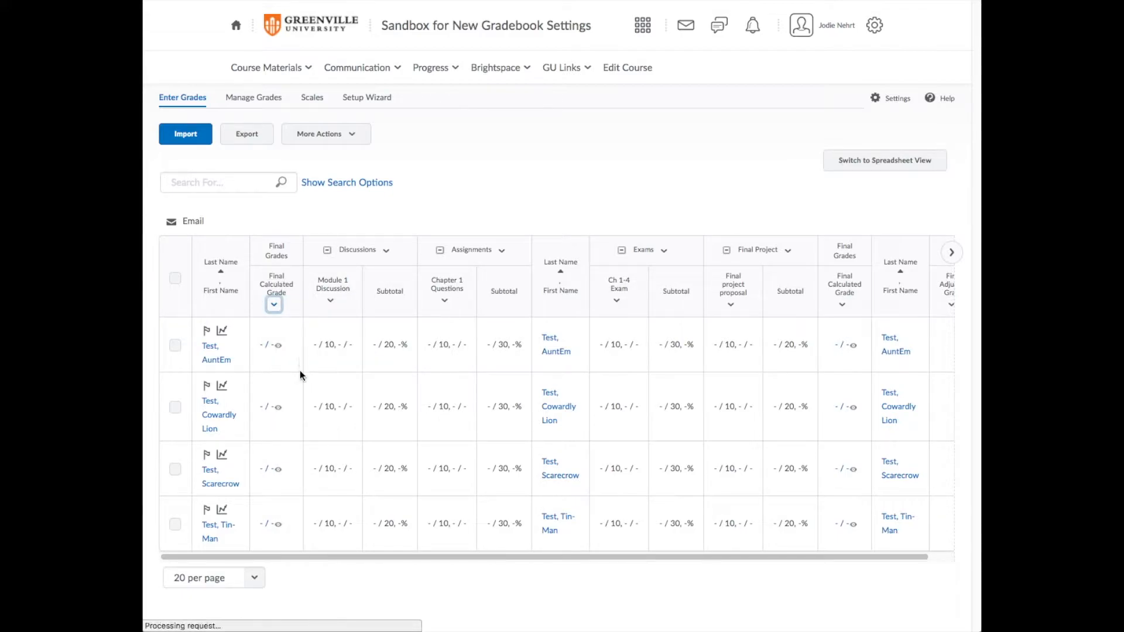
{"action": "left_click", "coordinate": [548, 317]}
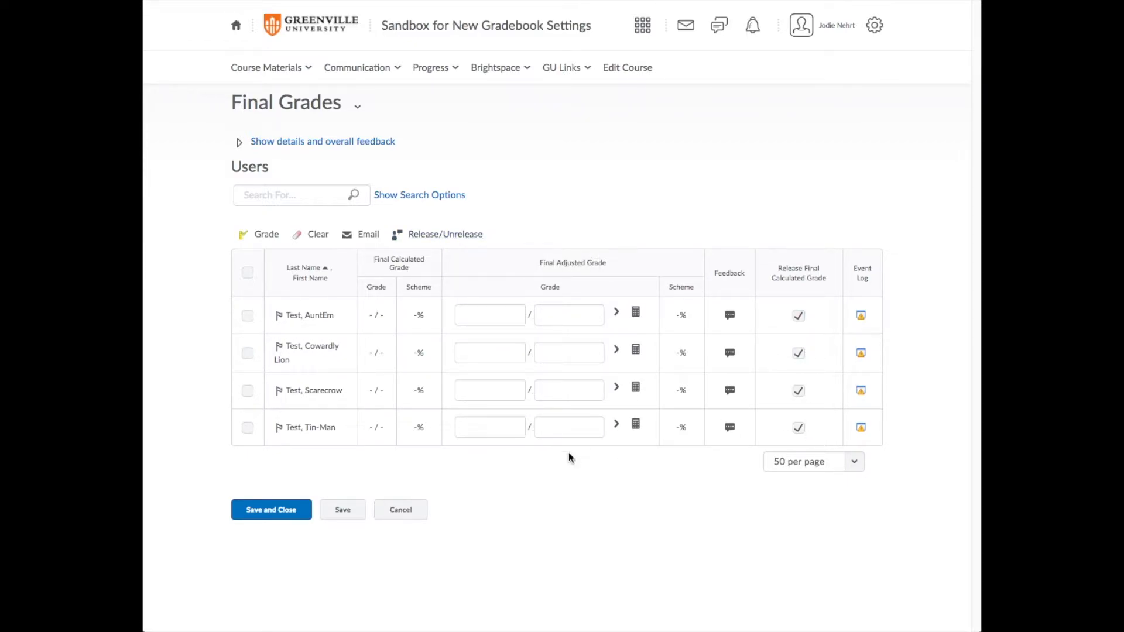
Step: Unrelease the final calculated grade for all listed students, then save and close, confirming the changes
{"action": "left_click", "coordinate": [248, 274]}
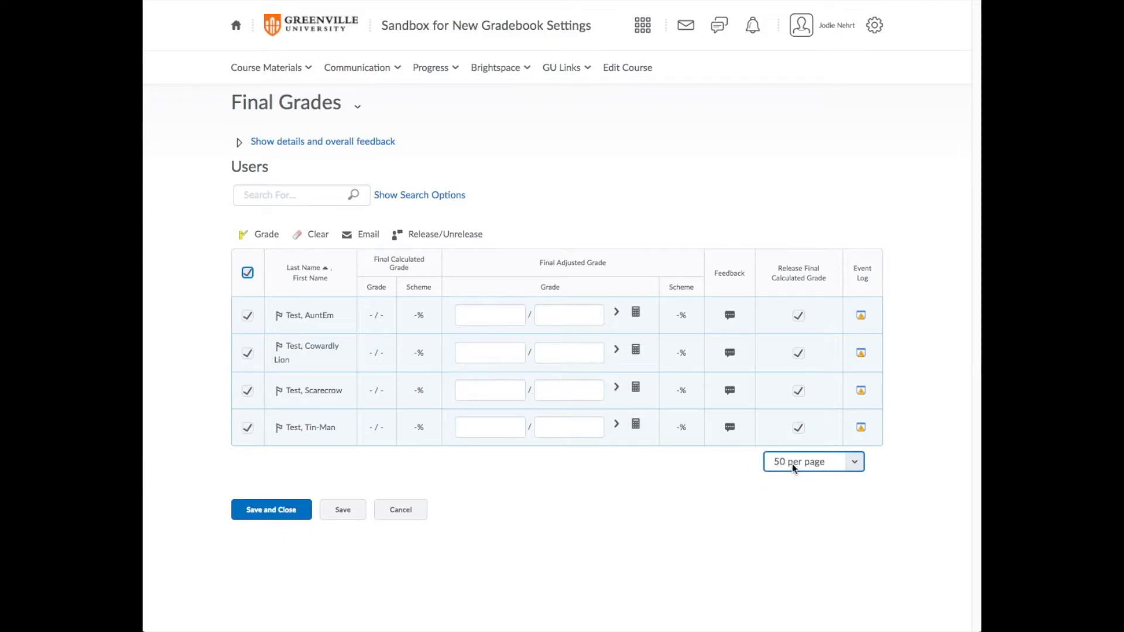
{"action": "left_click", "coordinate": [855, 462]}
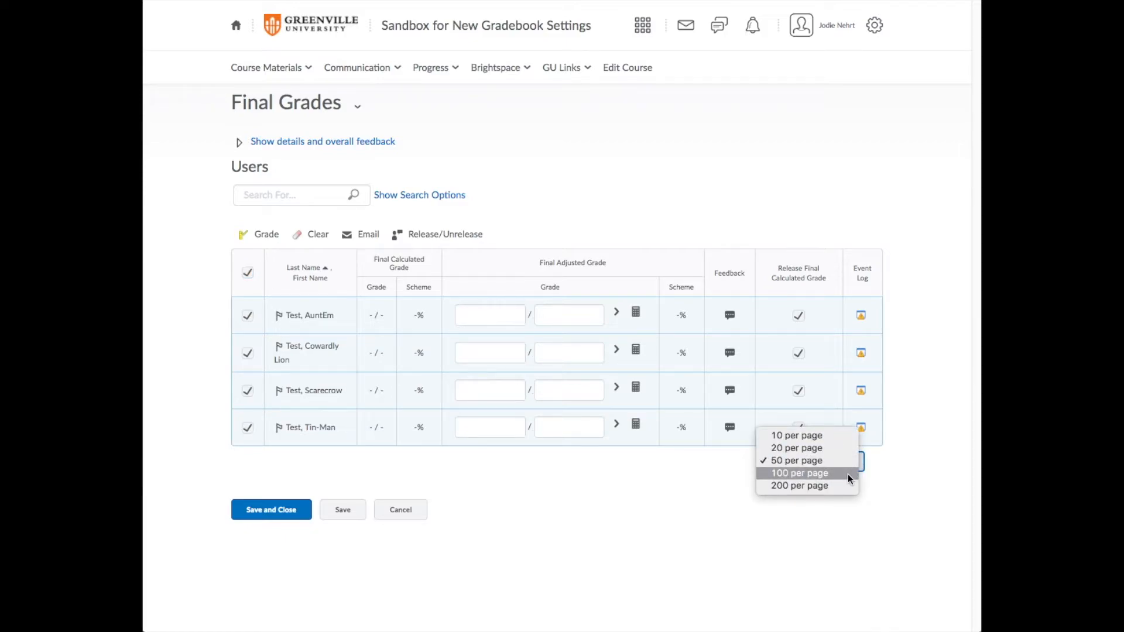
{"action": "left_click", "coordinate": [888, 510]}
{"action": "left_click", "coordinate": [810, 465]}
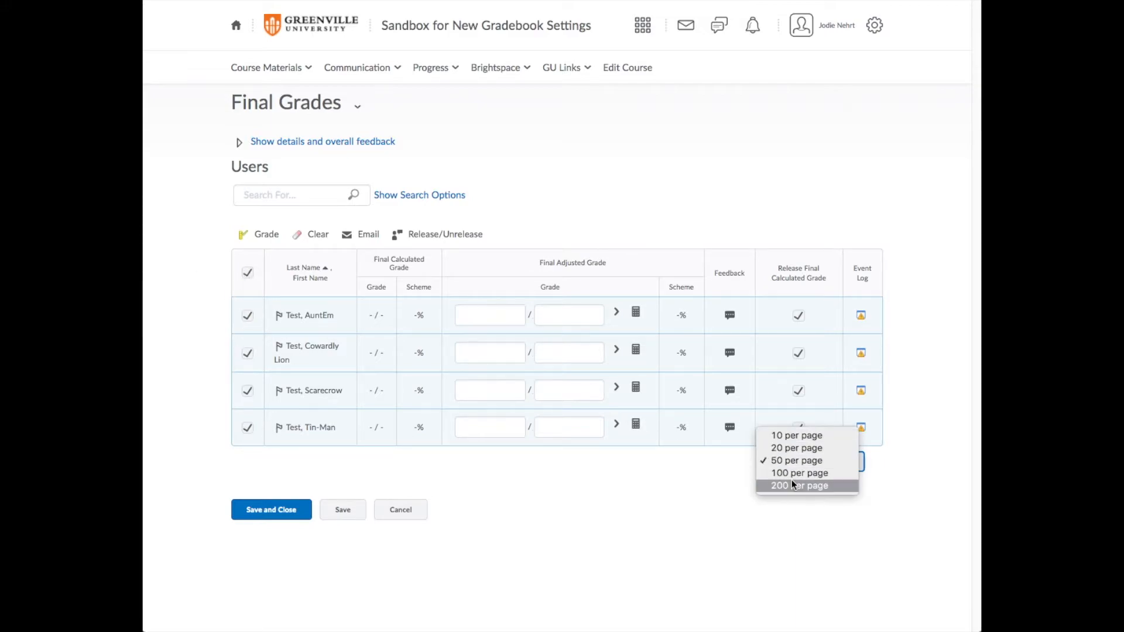
{"action": "left_click", "coordinate": [737, 496]}
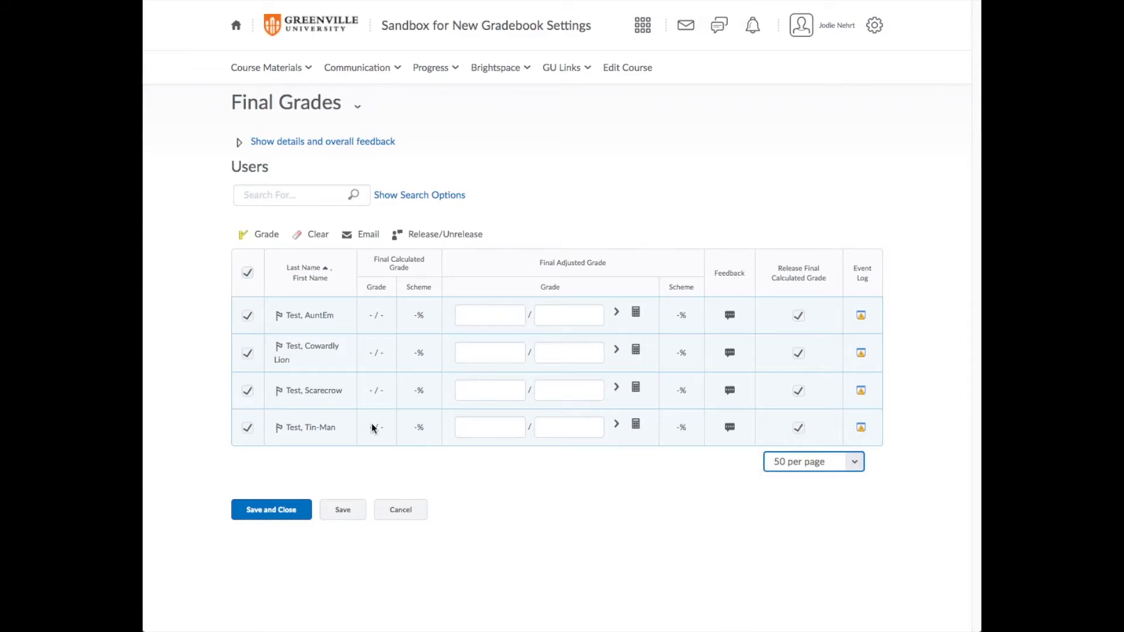
{"action": "left_click", "coordinate": [461, 235]}
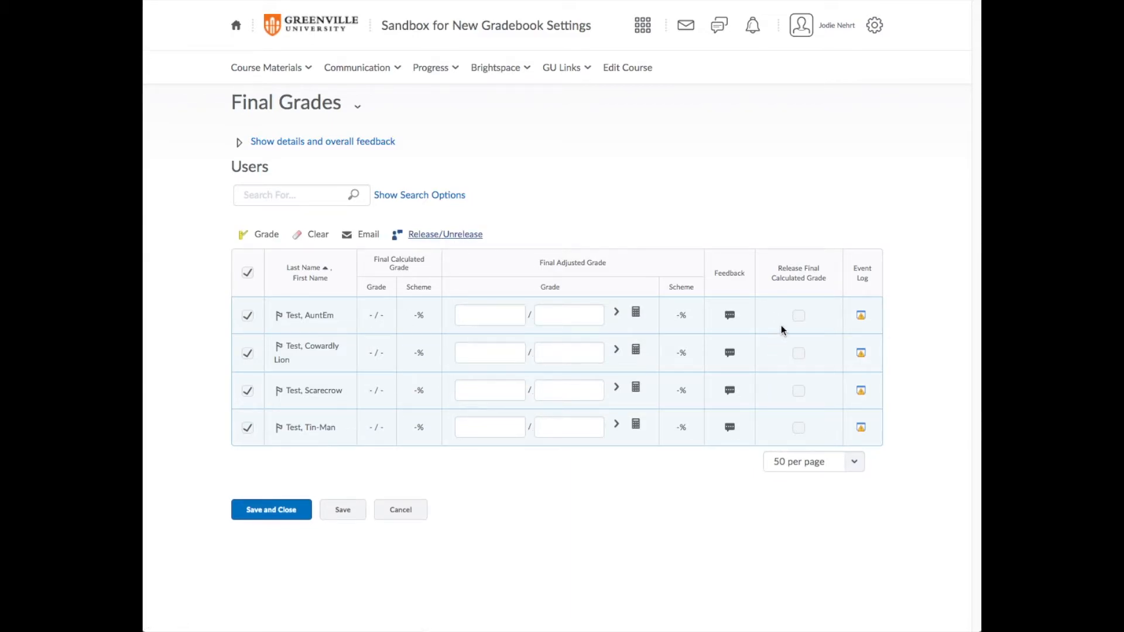
{"action": "left_click", "coordinate": [282, 514]}
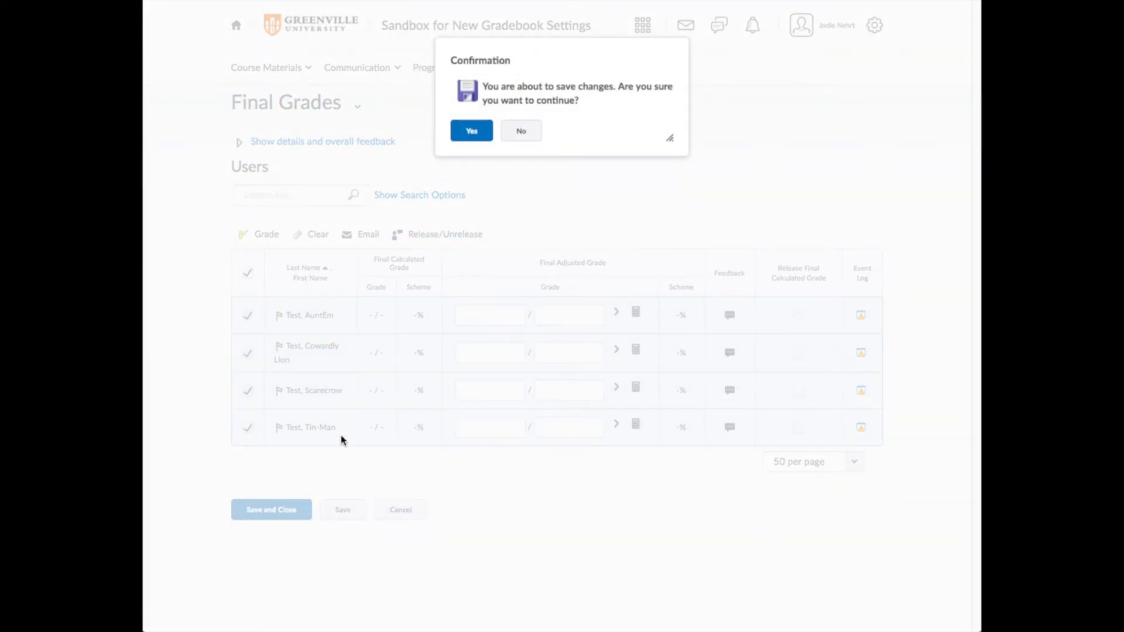
{"action": "left_click", "coordinate": [459, 136]}
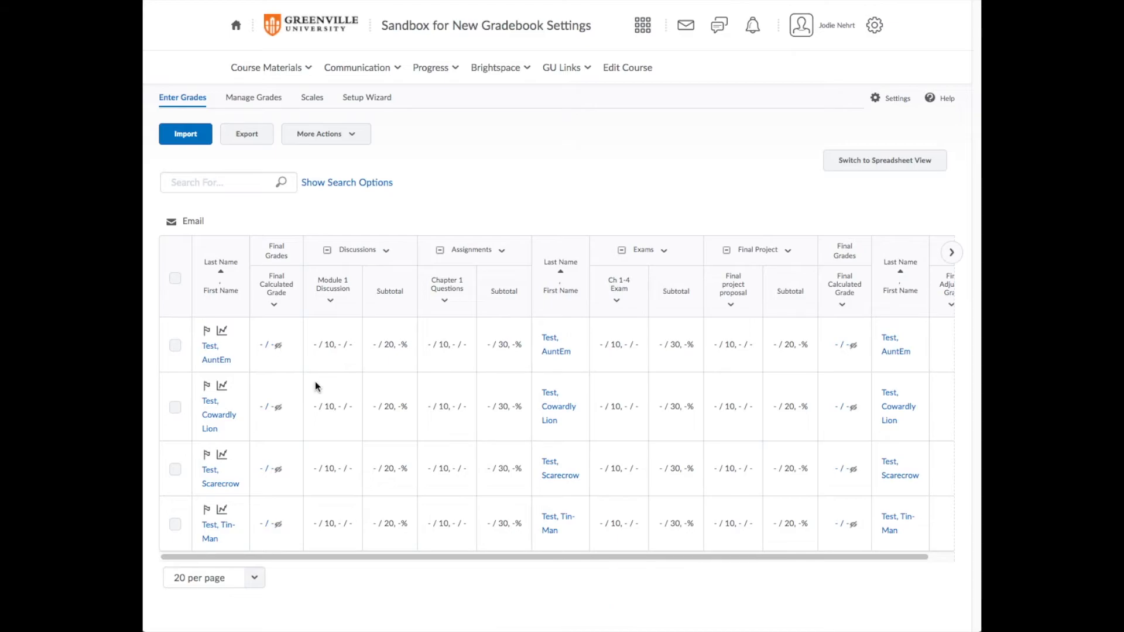
Step: Reopen Grade All for the Final Calculated Grade, release it to all students, and save and close with confirmation
{"action": "left_click", "coordinate": [274, 305]}
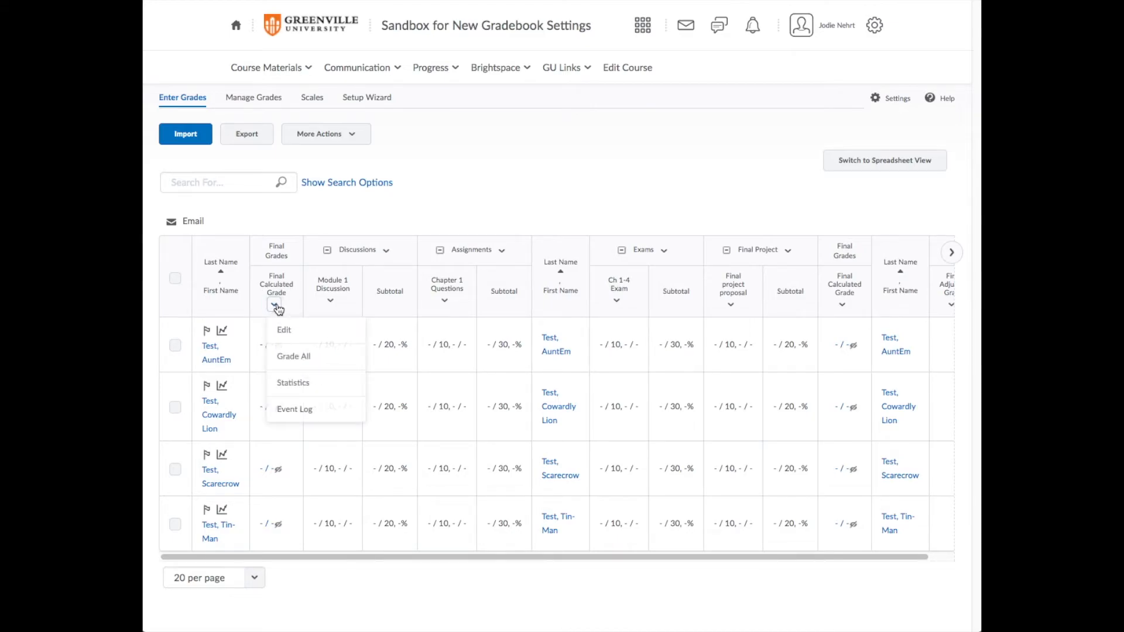
{"action": "left_click", "coordinate": [297, 362]}
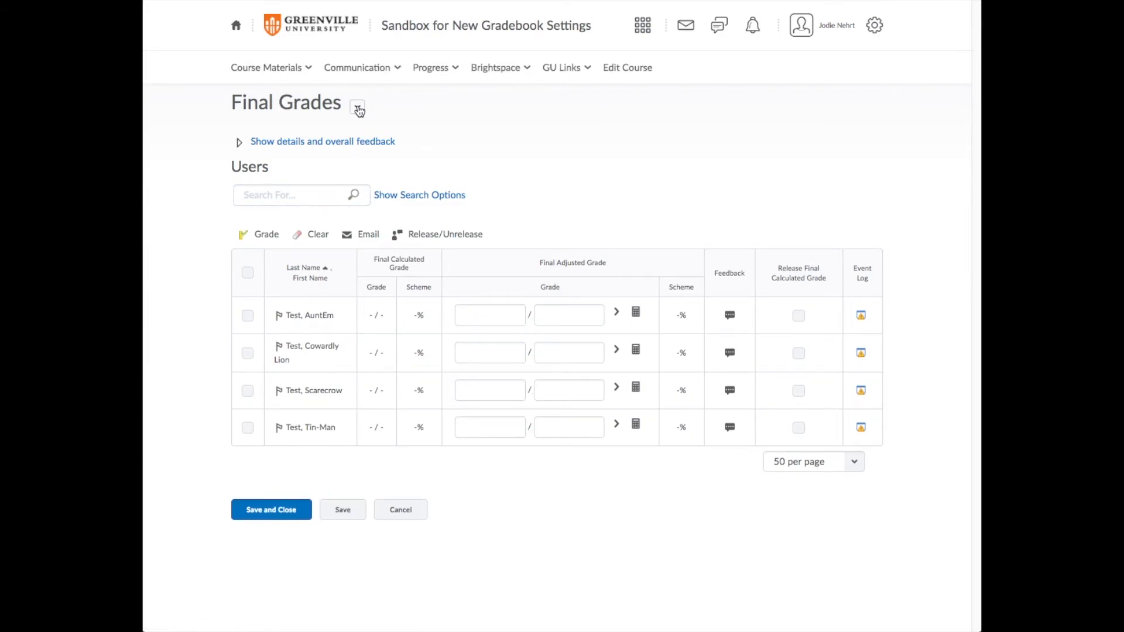
{"action": "left_click", "coordinate": [358, 106]}
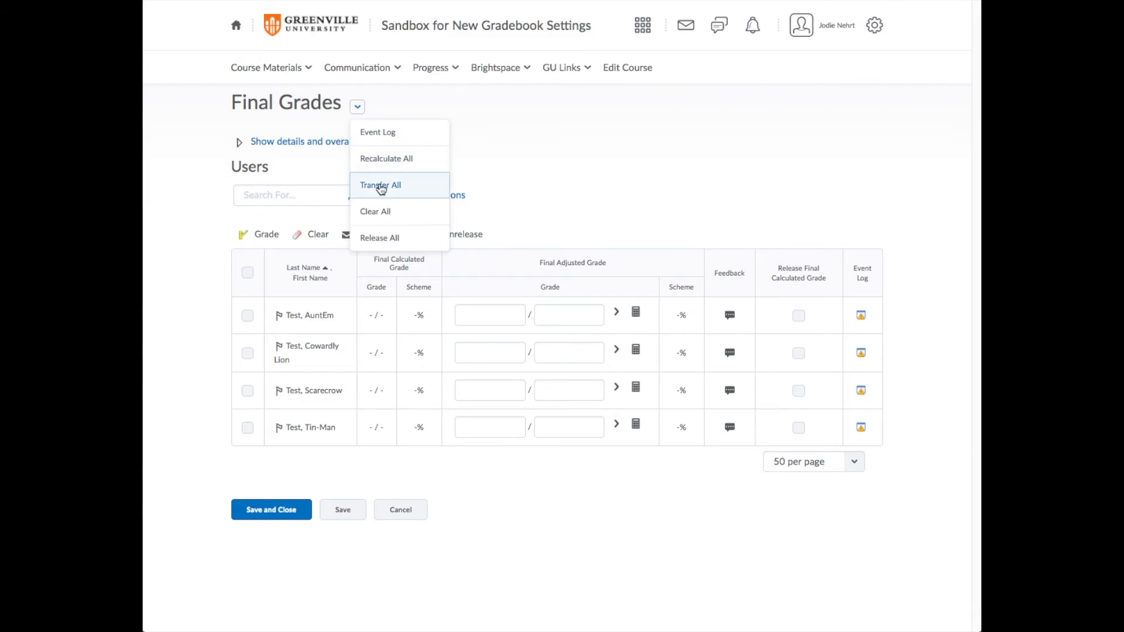
{"action": "left_click", "coordinate": [381, 240]}
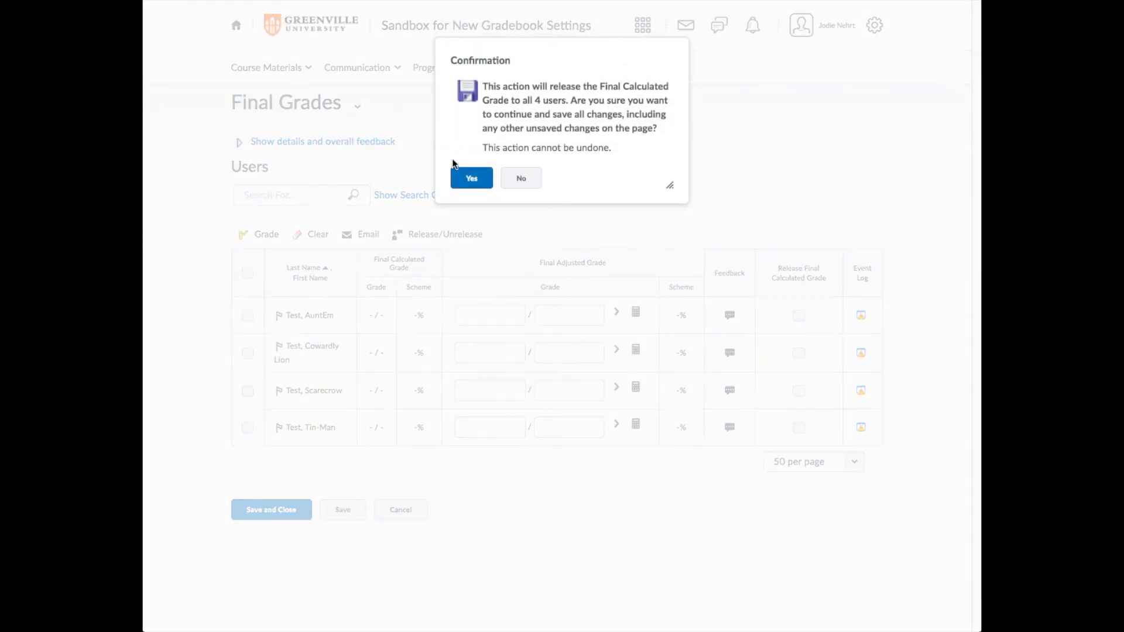
{"action": "left_click", "coordinate": [472, 178]}
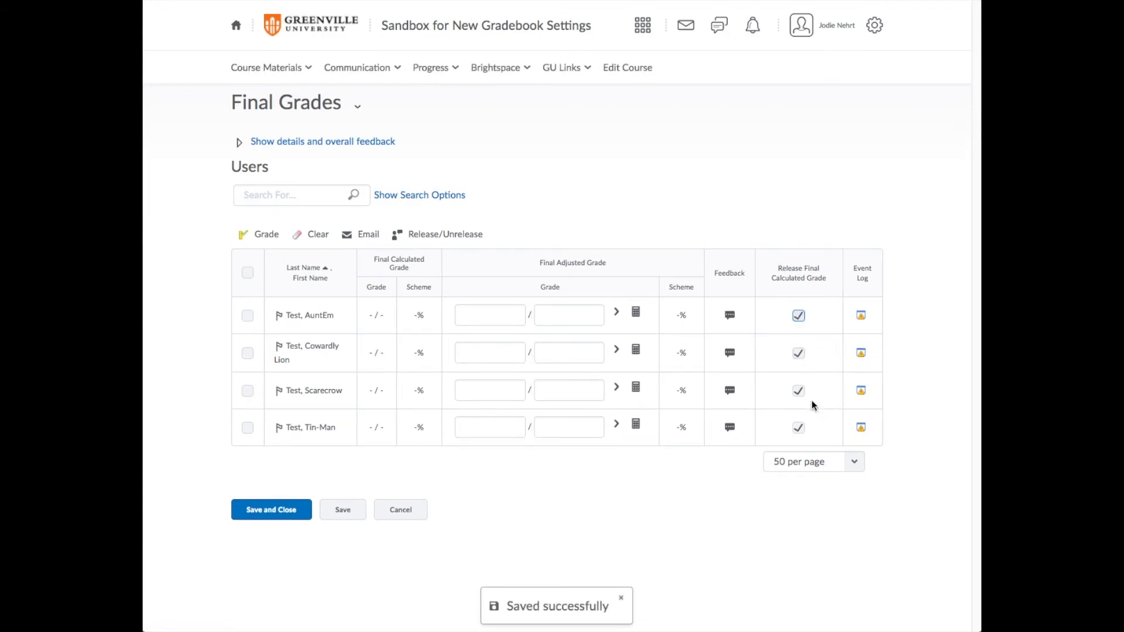
{"action": "left_click", "coordinate": [275, 522]}
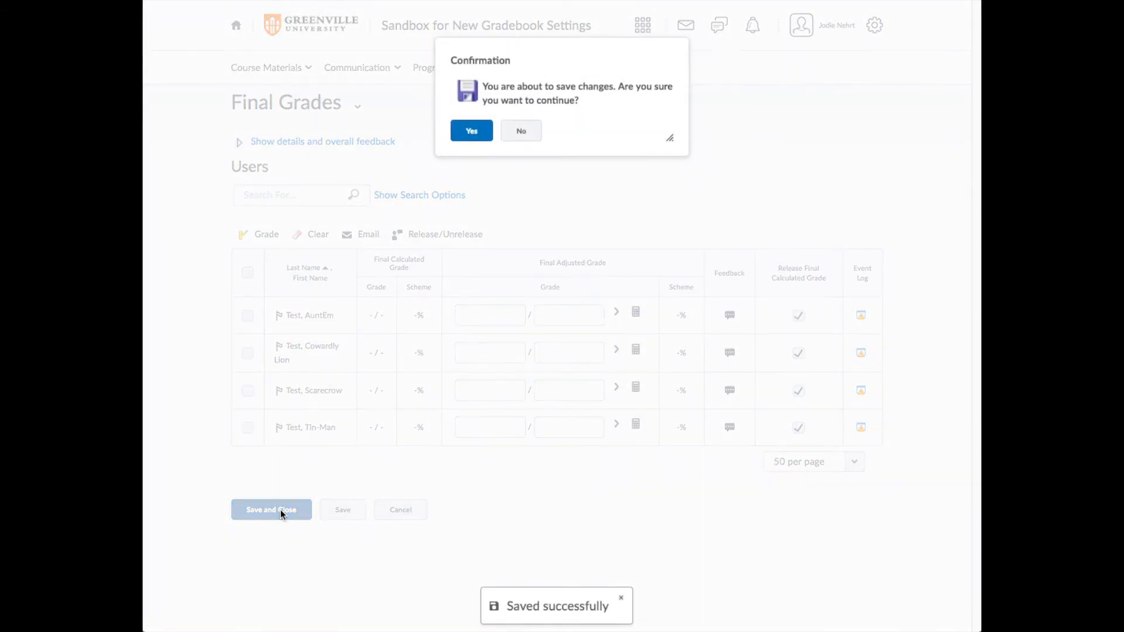
{"action": "left_click", "coordinate": [459, 137]}
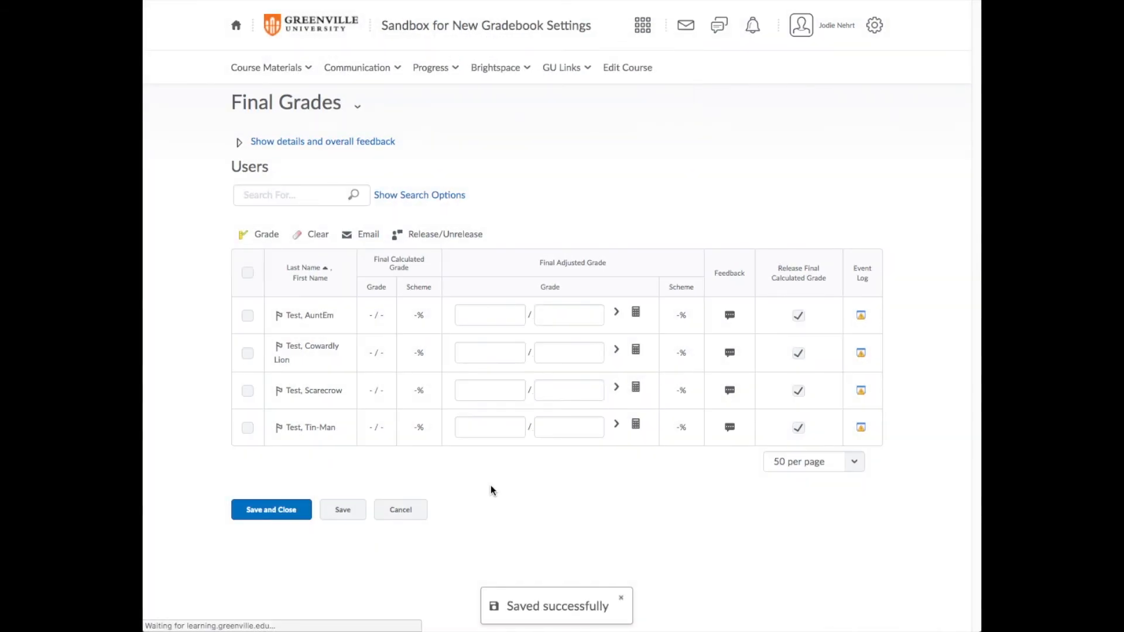